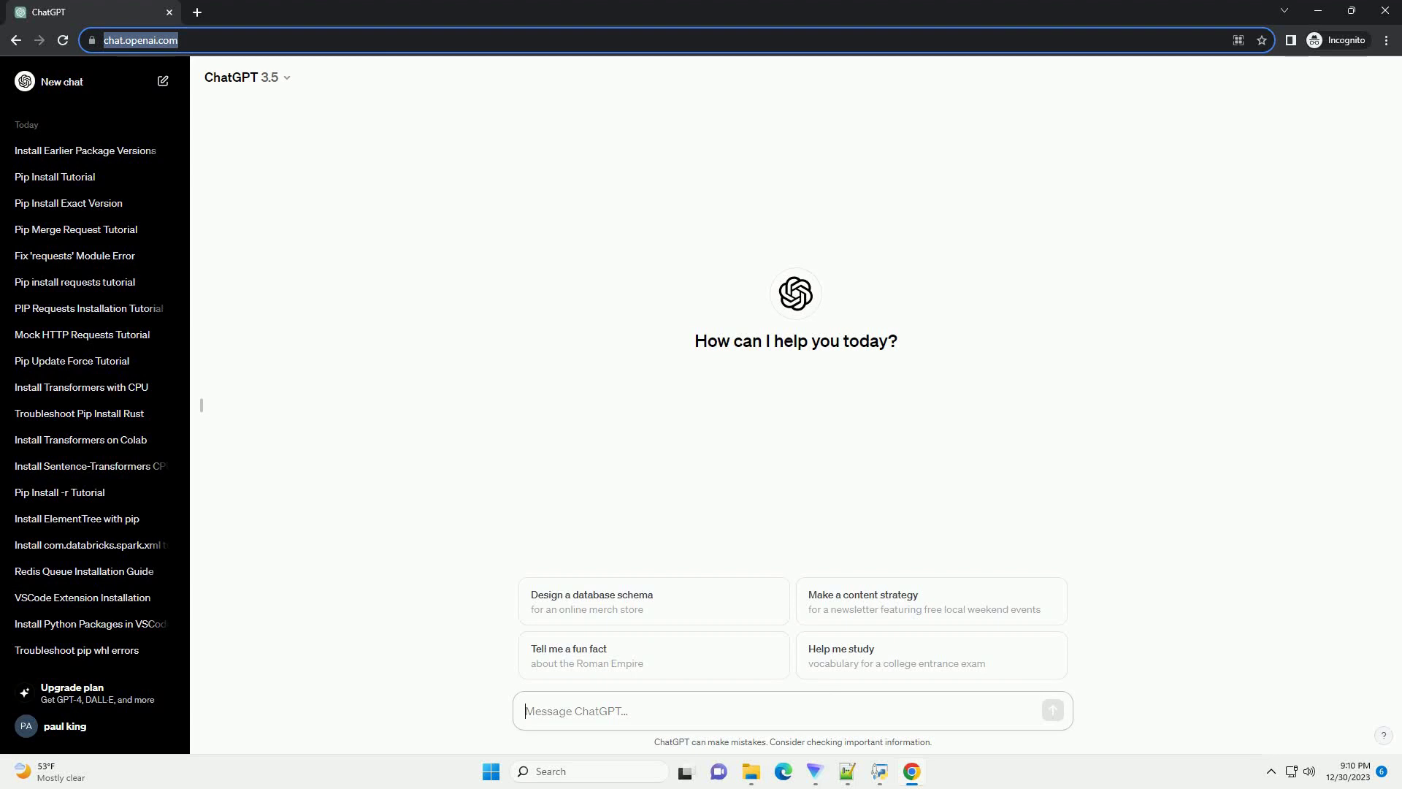
Step: Paste and send the prompt asking for a pip specific-version install tutorial with code examples
{"action": "type", "text": "write an informative tutorial about how to pip install with version with code example"}
{"action": "key", "text": "Return"}
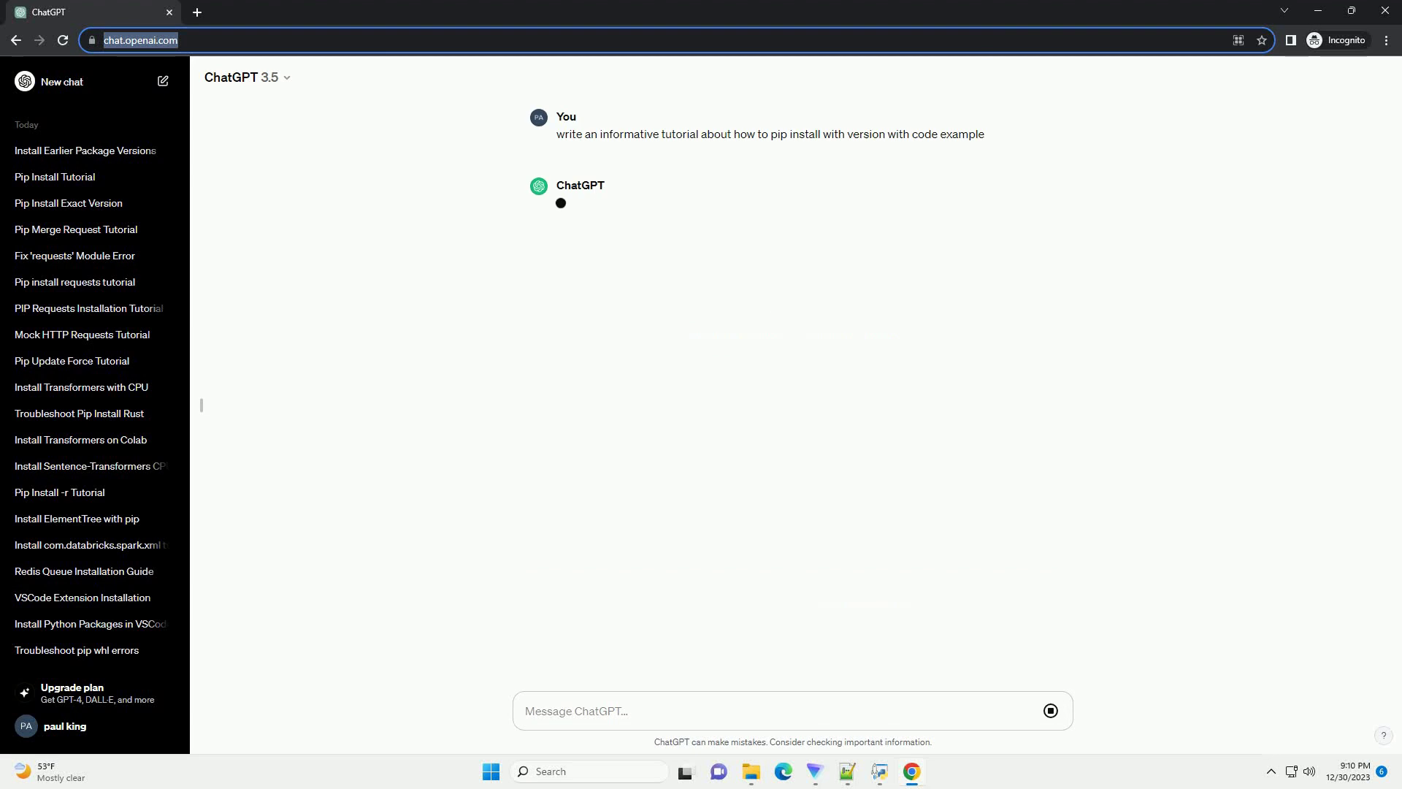